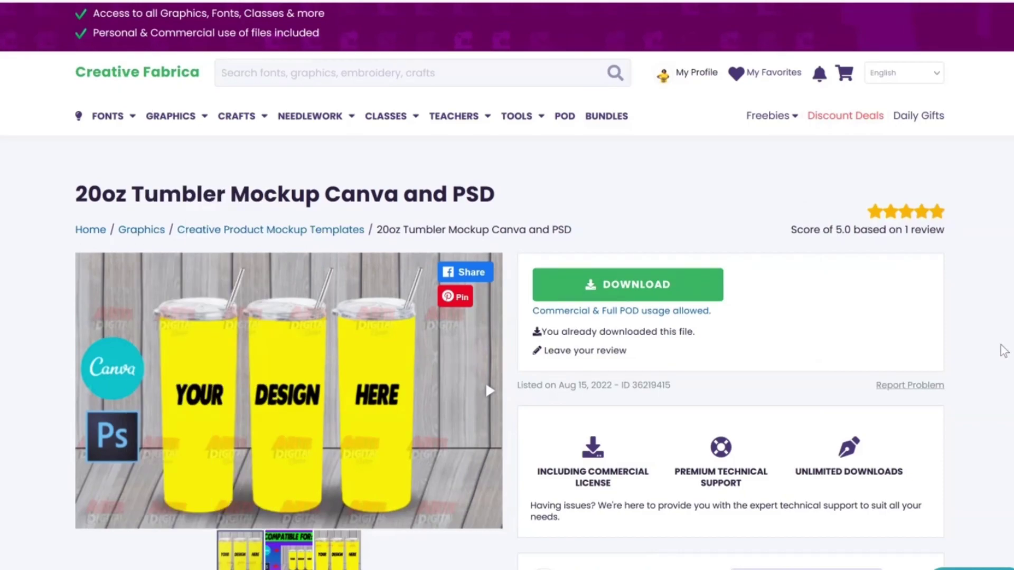
Scroll through the Creative Fabrica tumbler mockup product page to review its details.
scroll(1004, 351, "down", 6)
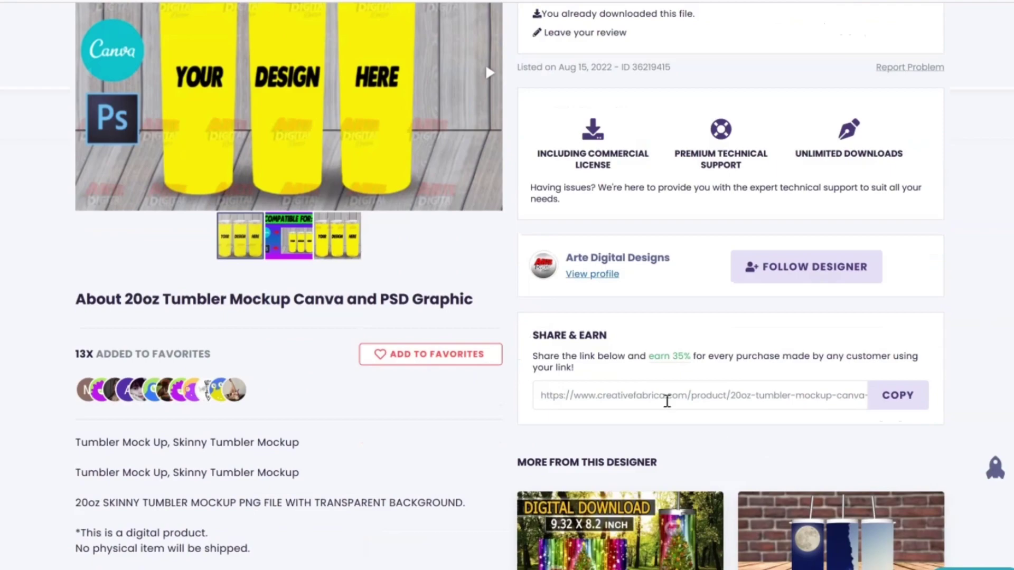
scroll(667, 401, "up", 3)
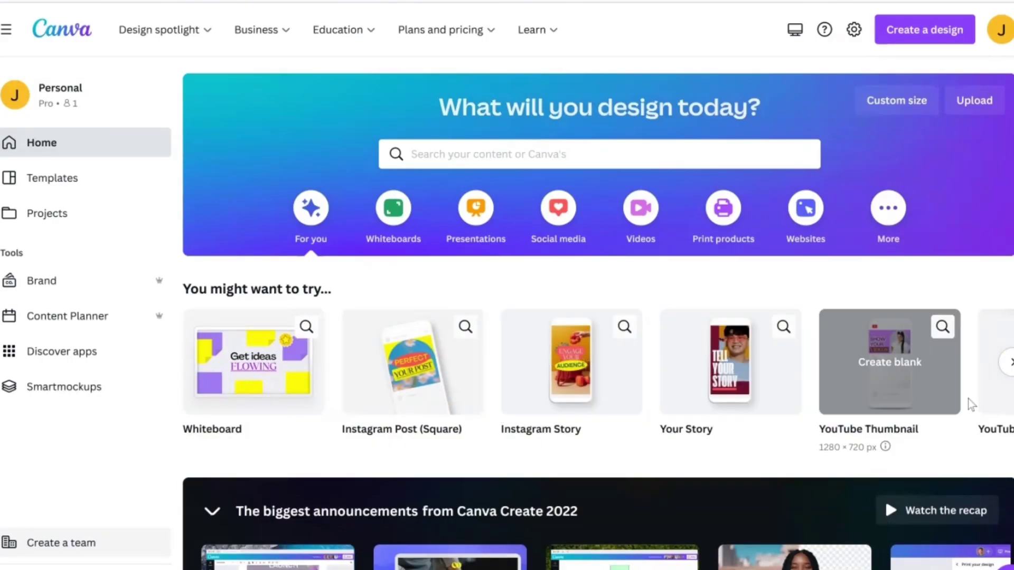
Start a blank Facebook Post design and show the previously uploaded images.
left_click(1010, 364)
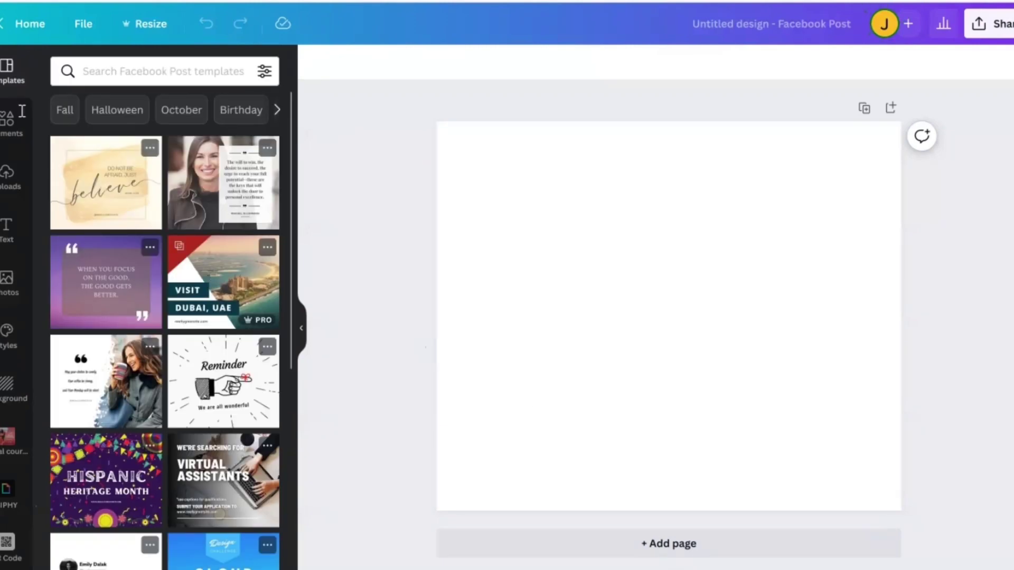
left_click(3, 182)
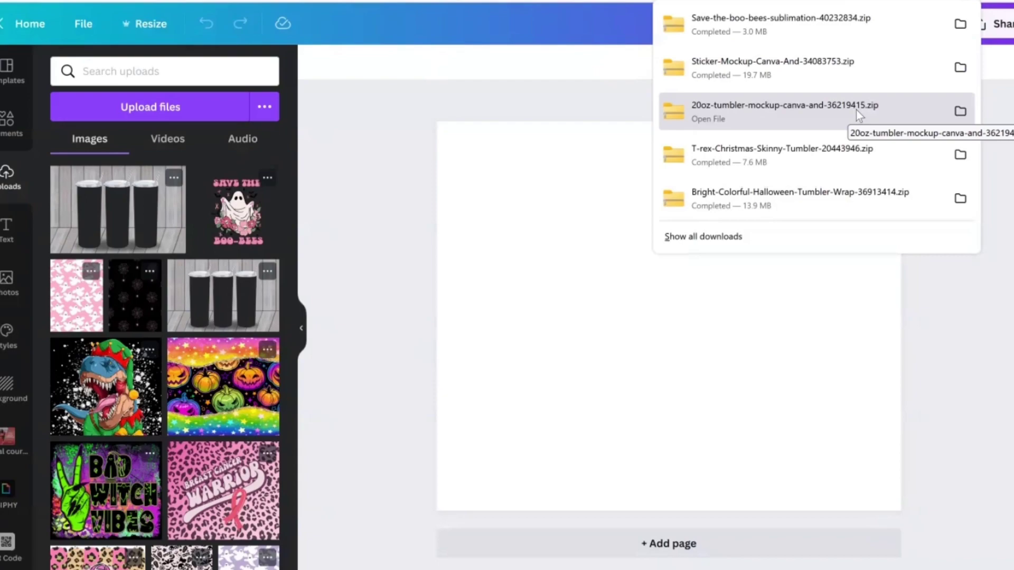
Locate the downloaded mockup and open its 20oz-tumbler-mockup > CLIENTE MOCKUP3 folder.
left_click(961, 112)
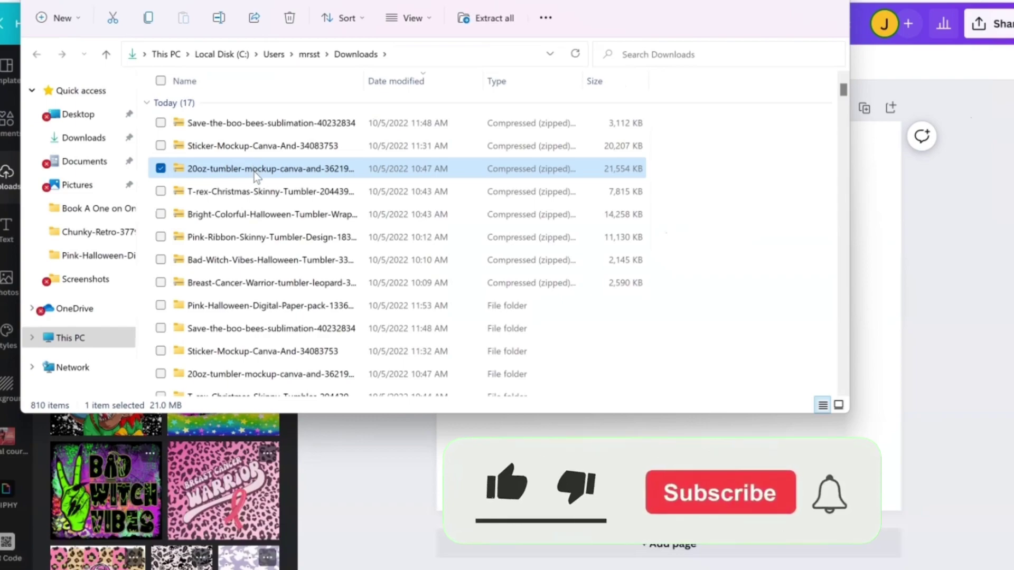
scroll(263, 196, "down", 2)
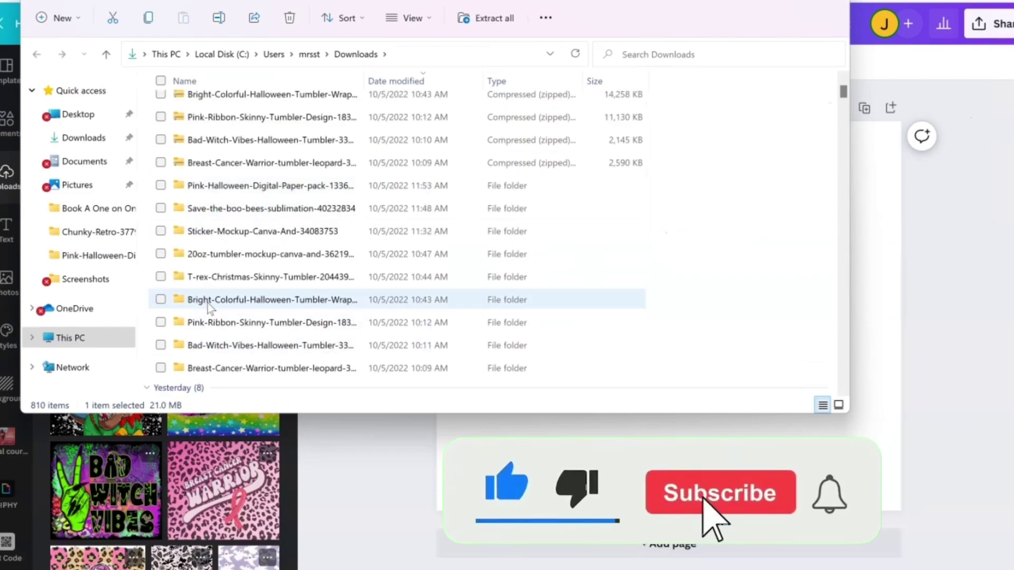
left_click(222, 259)
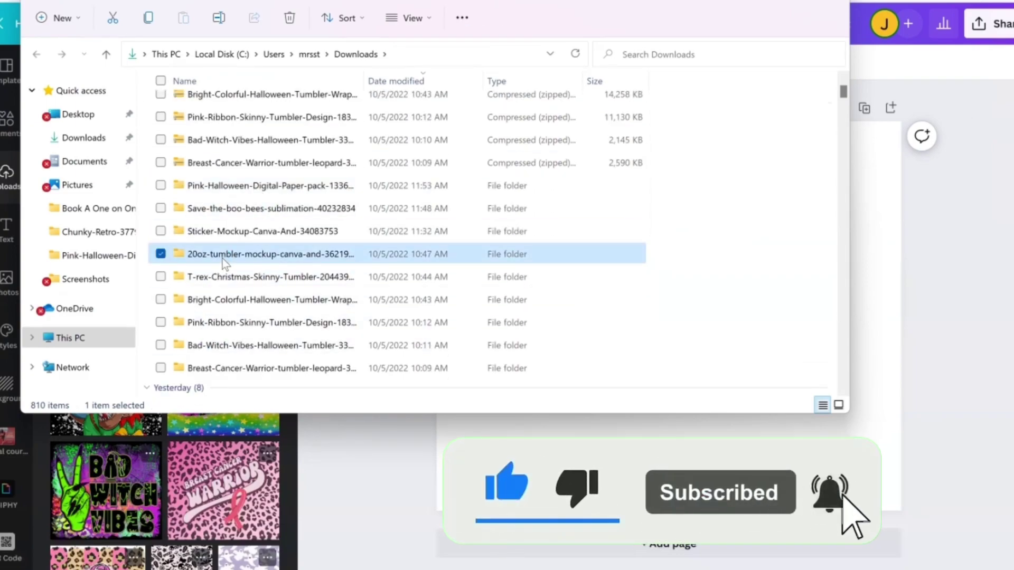
double_click(335, 259)
double_click(258, 105)
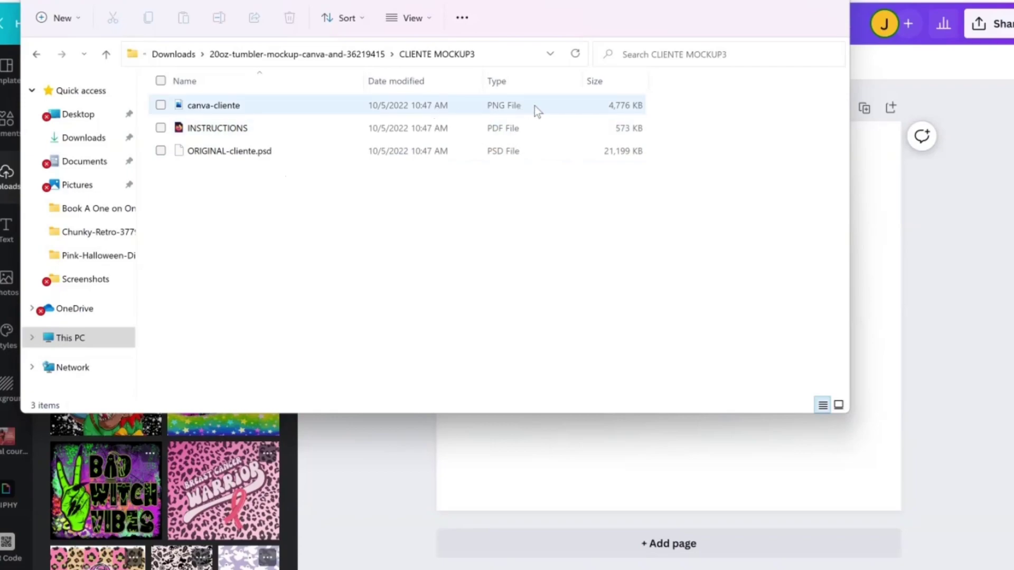
Upload the canva-cliente image into Canva's Uploads panel.
left_click_drag(532, 106, 385, 255)
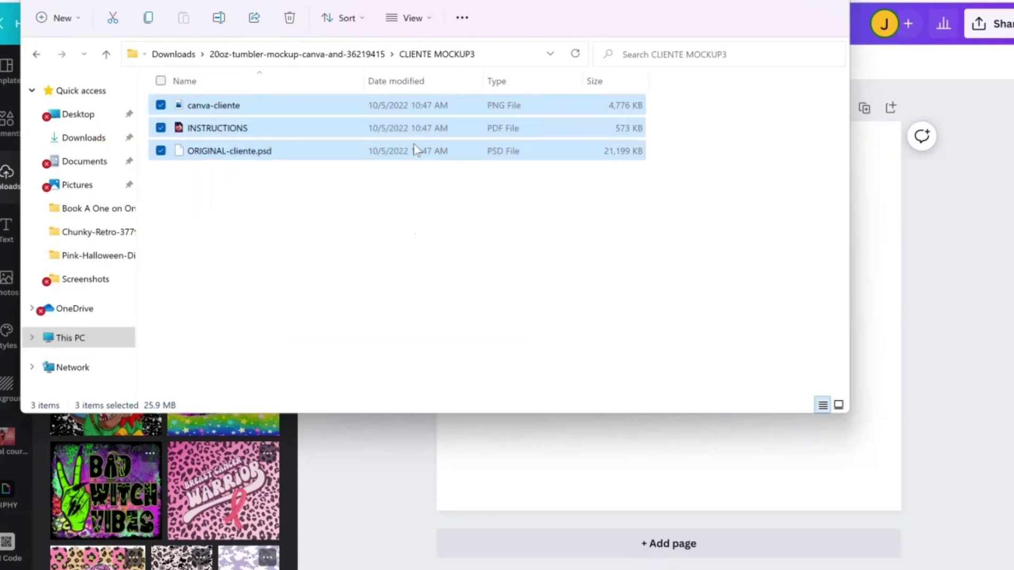
left_click(332, 105)
left_click_drag(333, 105, 153, 512)
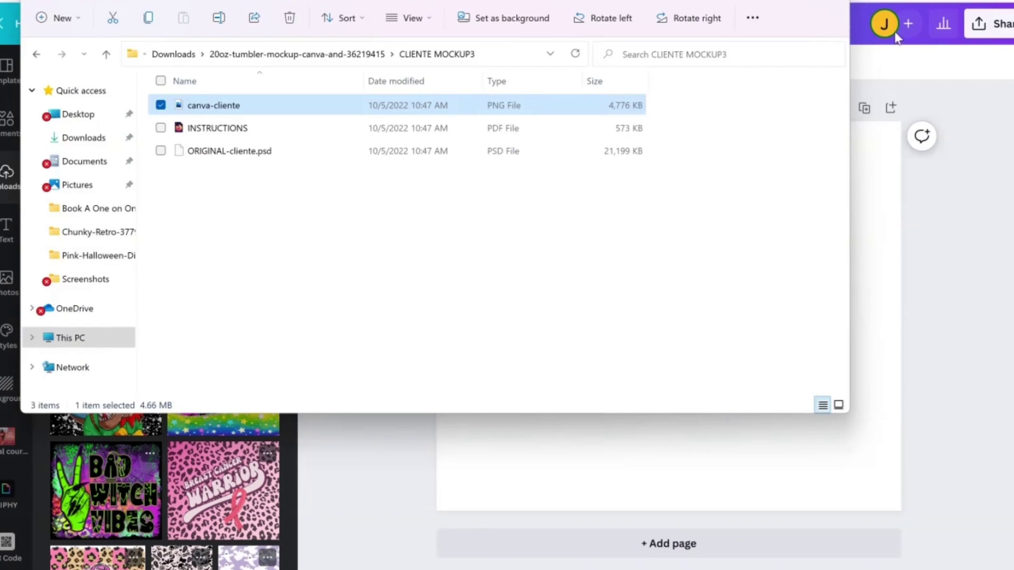
Place the three-tumbler mockup photo and enlarge it to span the page width along the bottom.
left_click(837, 6)
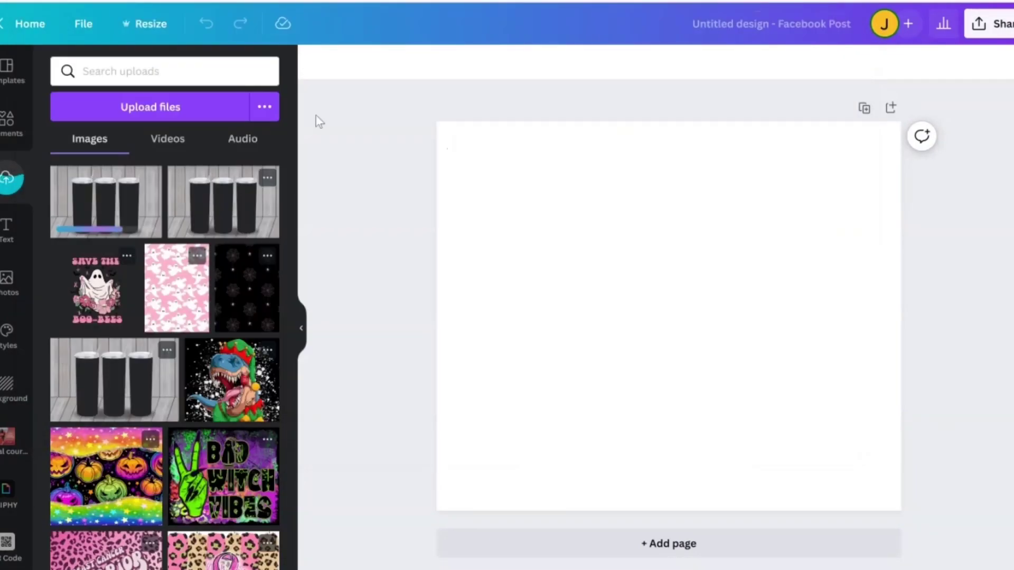
left_click(247, 205)
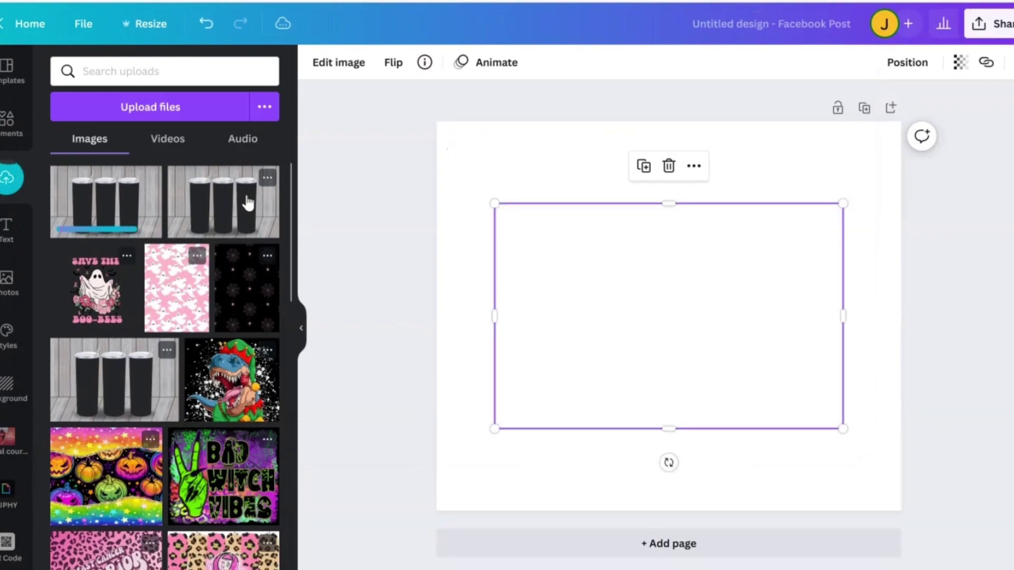
left_click_drag(715, 318, 658, 301)
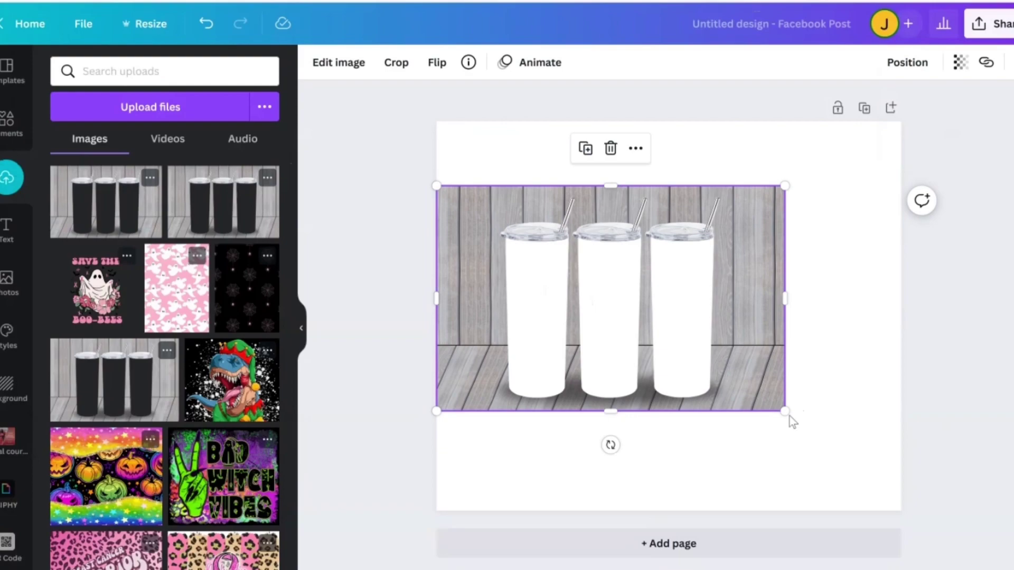
left_click_drag(786, 411, 917, 528)
left_click_drag(861, 474, 846, 467)
left_click(971, 445)
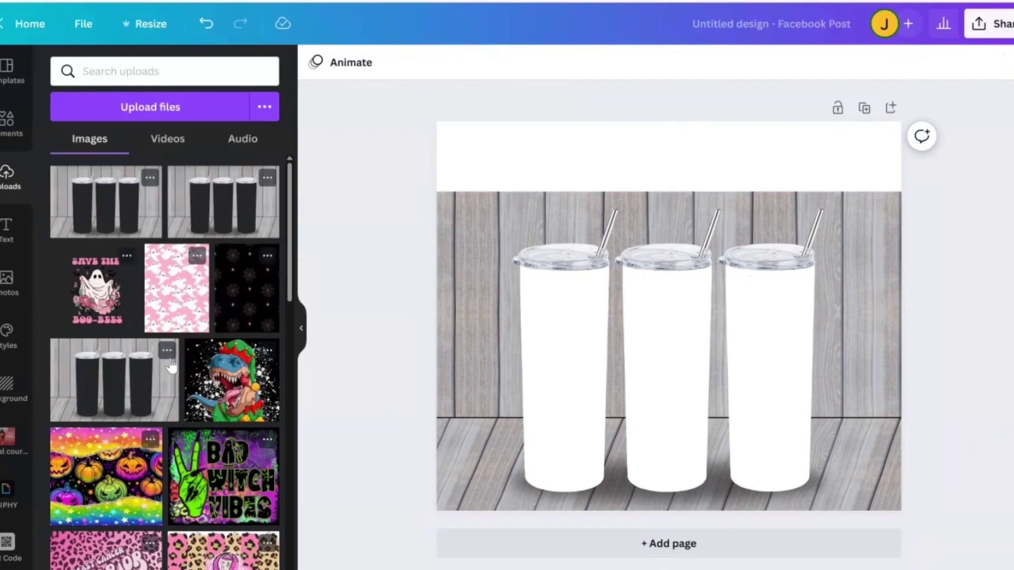
scroll(233, 270, "down", 3)
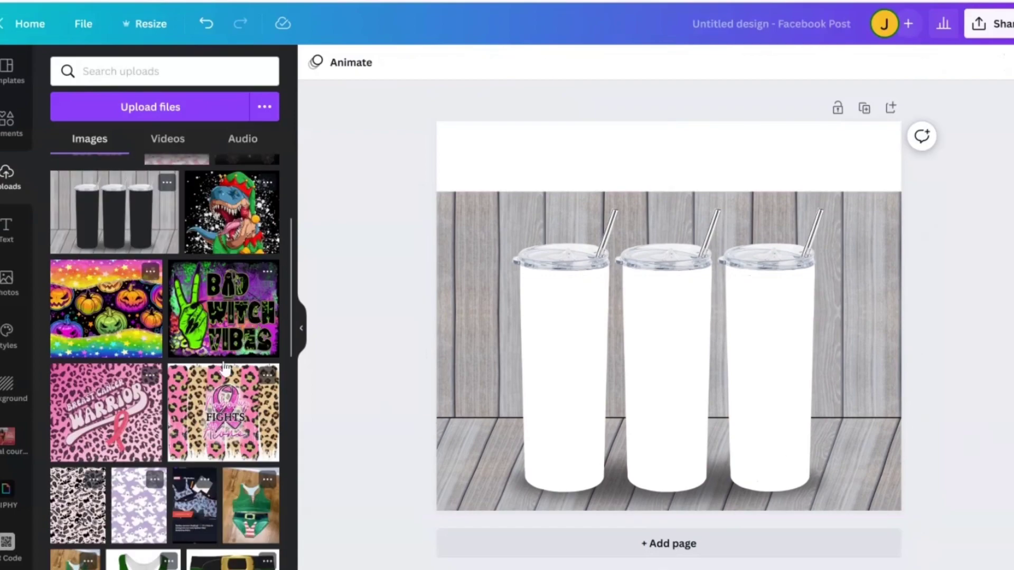
scroll(222, 364, "up", 2)
scroll(185, 338, "down", 2)
Add the Bad Witch Vibes design, moving it lower and resizing it on the page.
left_click(224, 334)
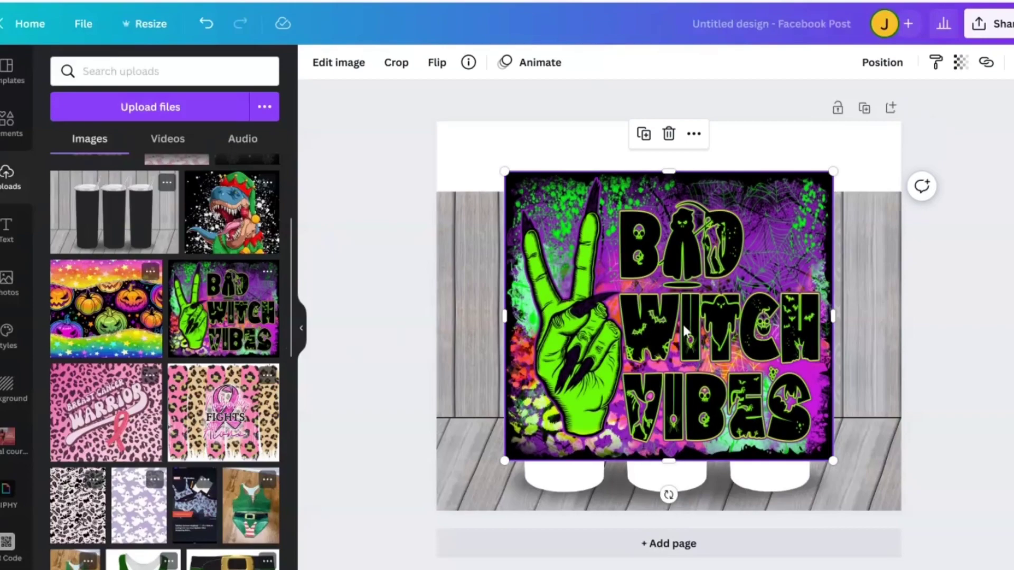
left_click_drag(685, 330, 680, 370)
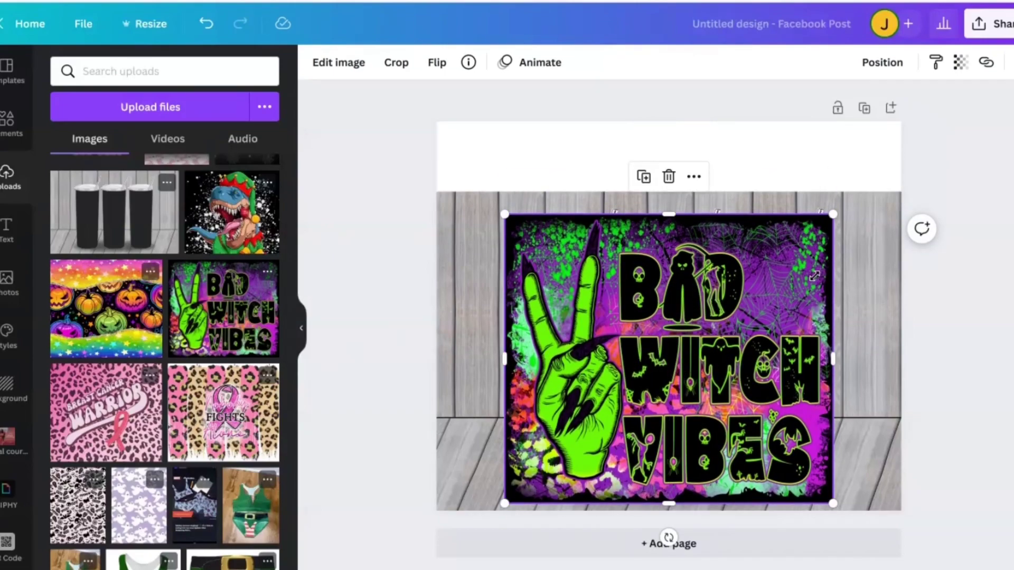
left_click_drag(814, 275, 804, 305)
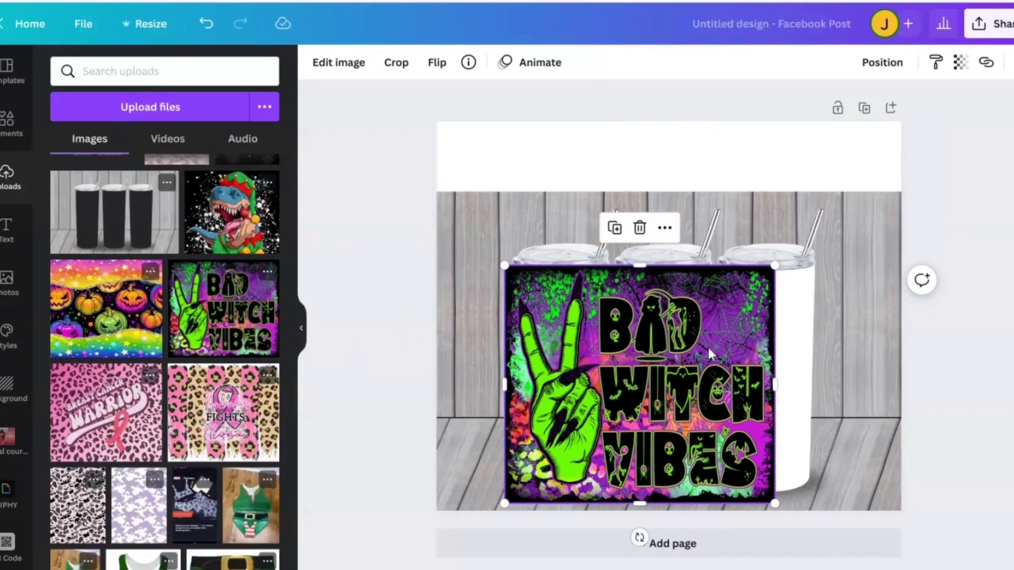
left_click_drag(775, 384, 823, 384)
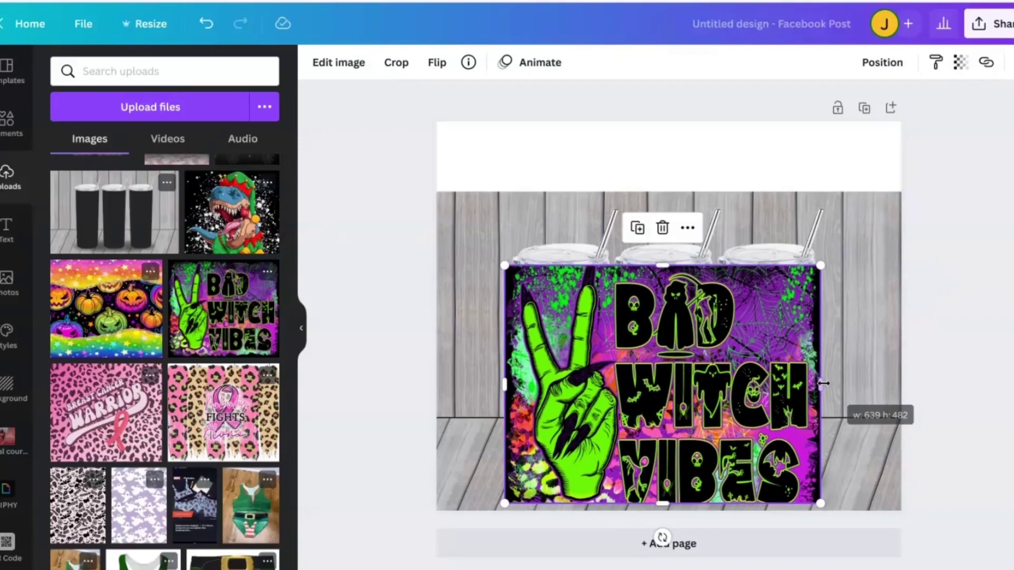
Set the design's transparency to 48 and fit it over the three tumblers.
left_click(960, 63)
left_click(878, 122)
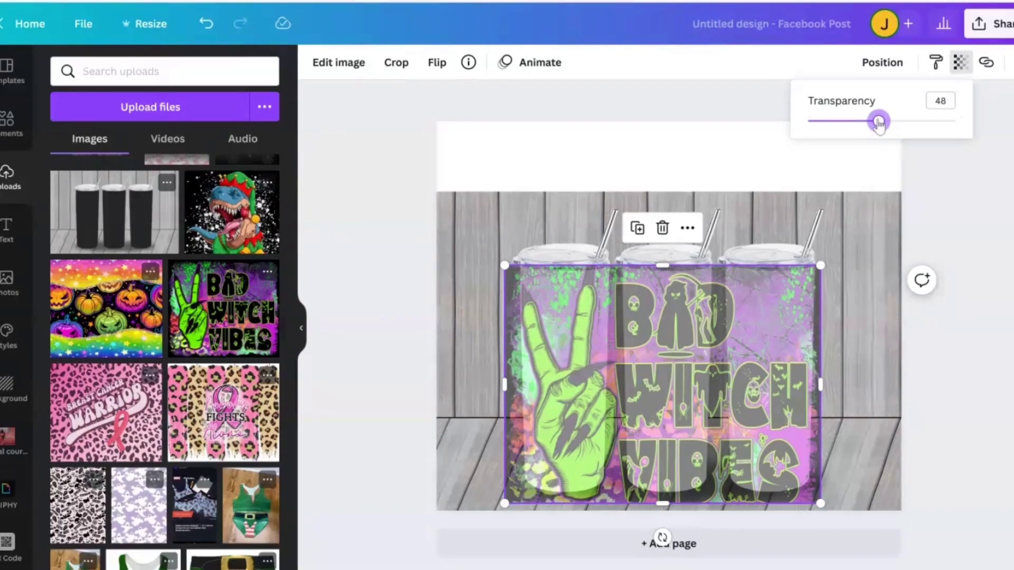
left_click_drag(674, 360, 684, 360)
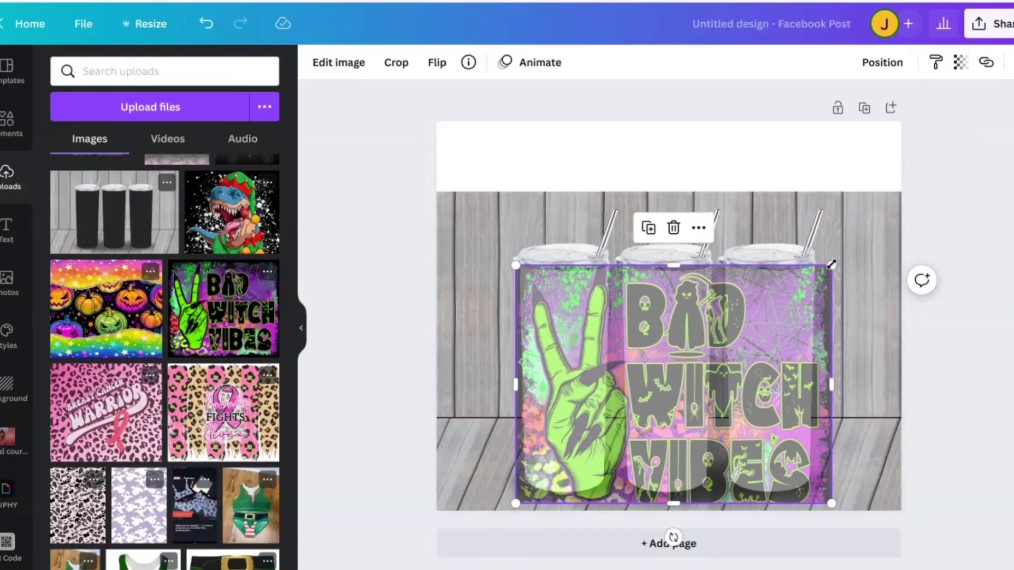
left_click_drag(831, 265, 811, 279)
left_click_drag(745, 408, 741, 390)
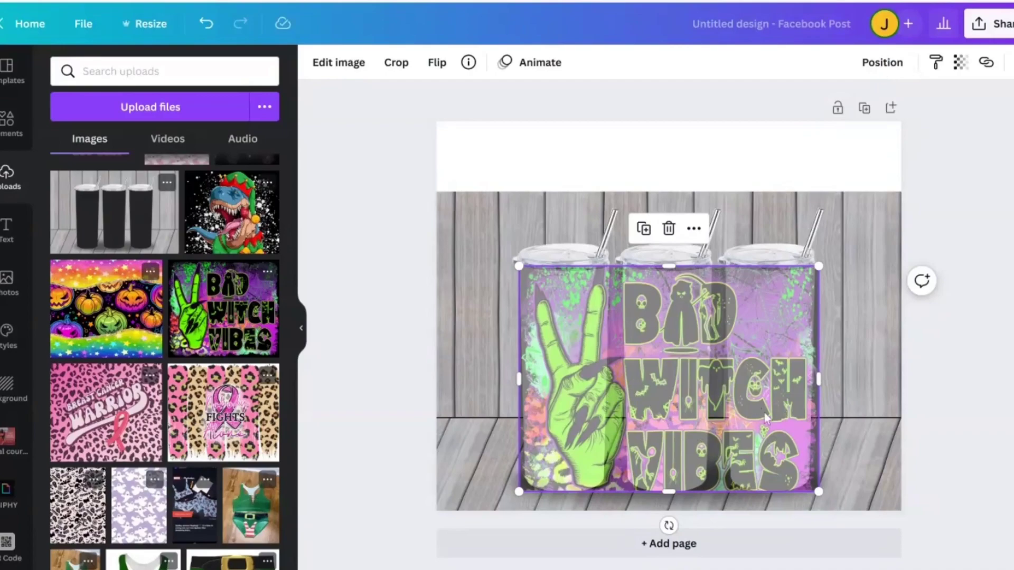
Send the Bad Witch Vibes design behind the tumbler photo and restore transparency to 100.
left_click(875, 73)
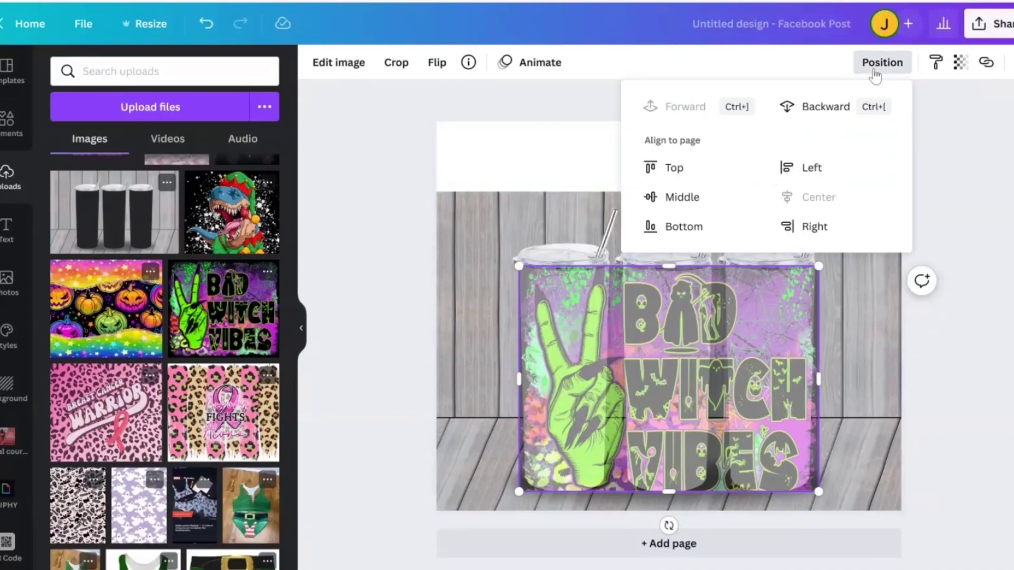
left_click(833, 104)
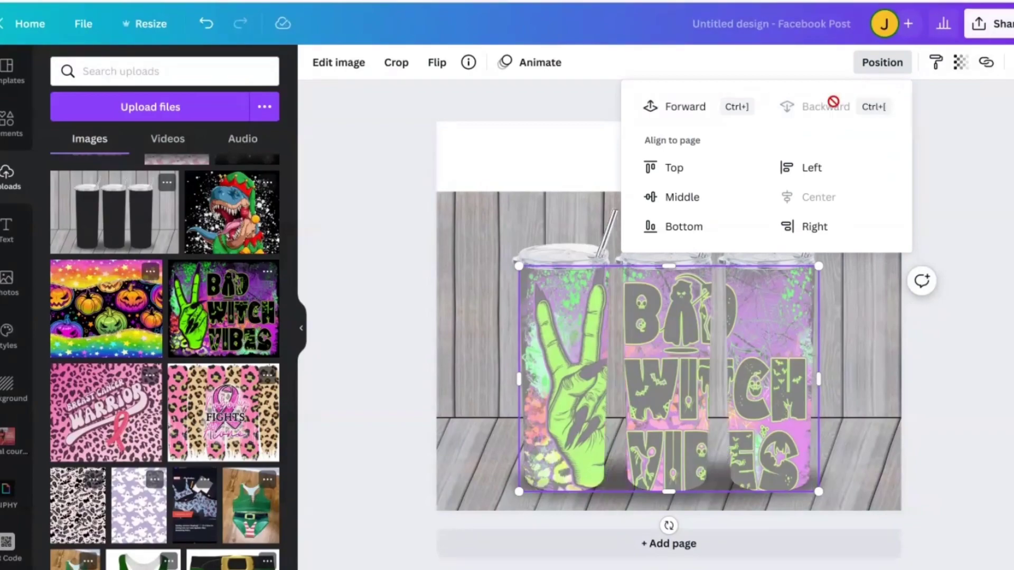
left_click(961, 61)
left_click_drag(881, 122, 954, 121)
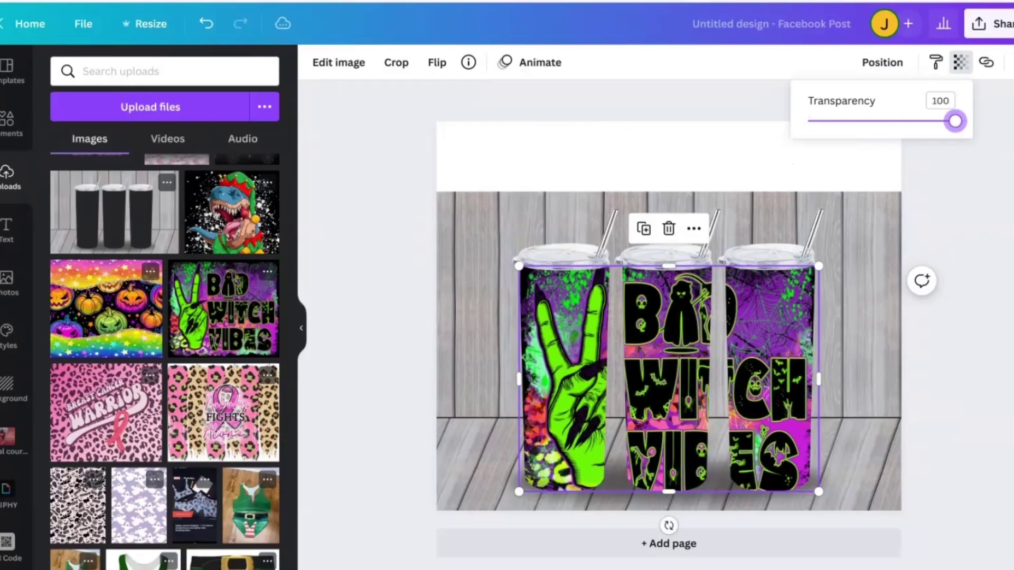
Center the tumbler mockup photo and pull its left and right edges to the page edges.
left_click(904, 362)
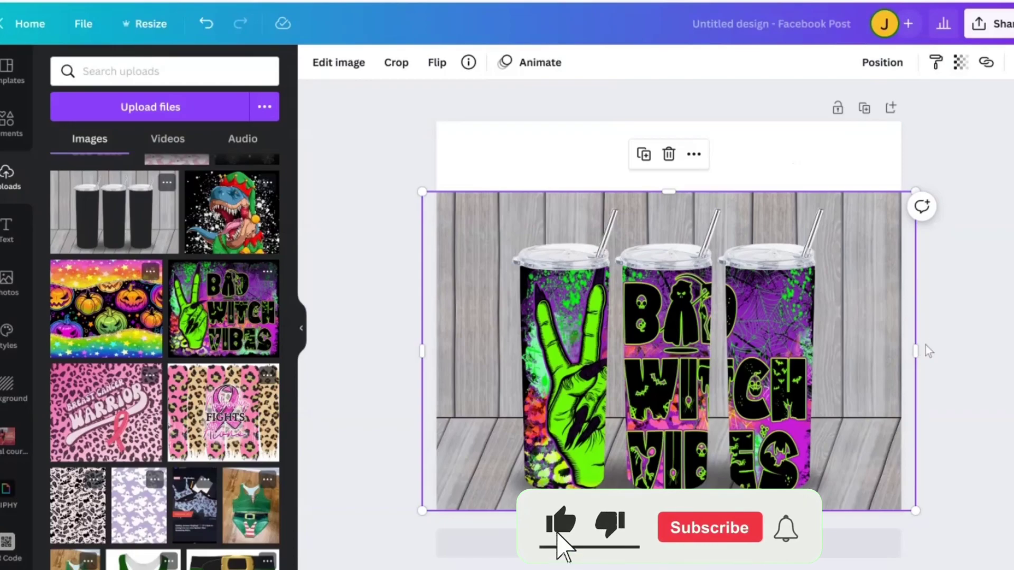
mouse_move(851, 399)
left_mouse_down()
mouse_move(864, 400)
mouse_move(854, 399)
left_mouse_up()
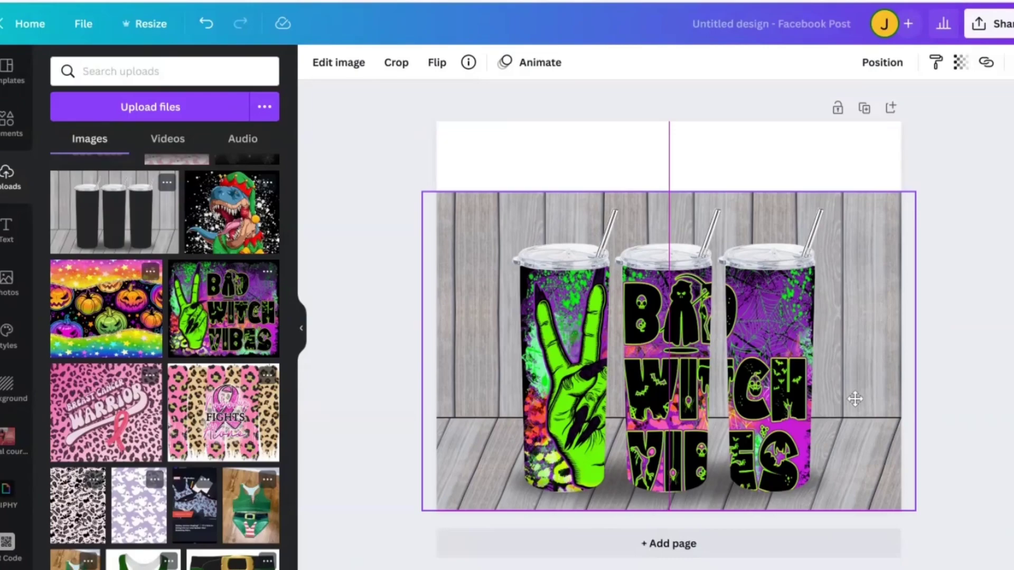
left_click_drag(854, 399, 855, 400)
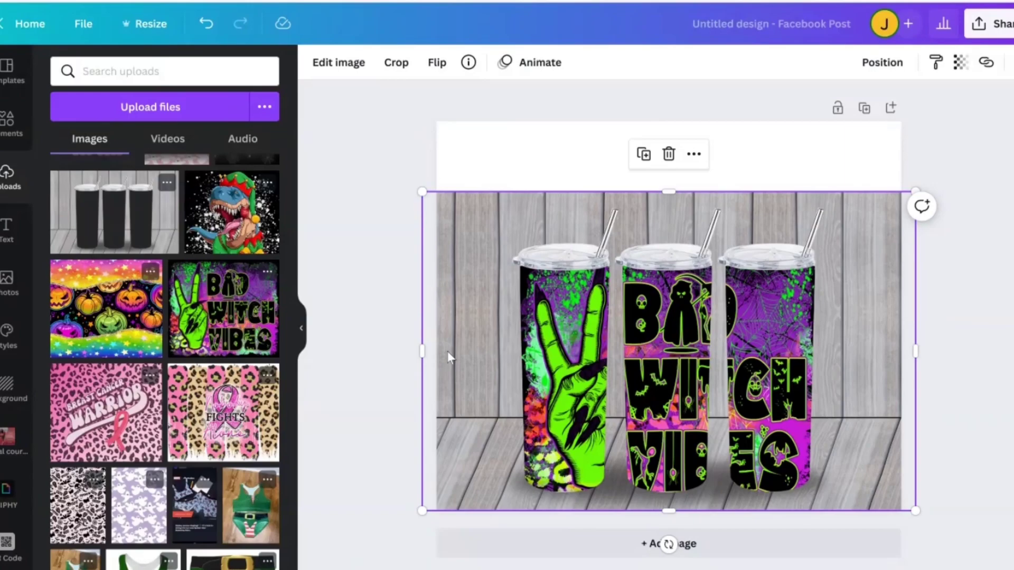
mouse_move(422, 351)
left_mouse_down()
mouse_move(450, 351)
mouse_move(437, 350)
left_mouse_up()
left_click_drag(912, 347, 899, 350)
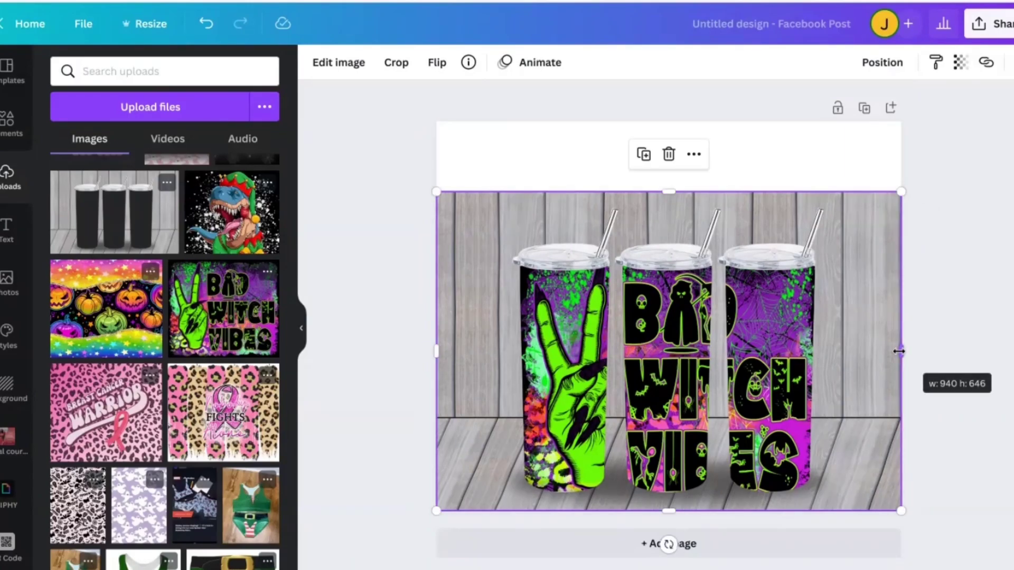
left_click(851, 161)
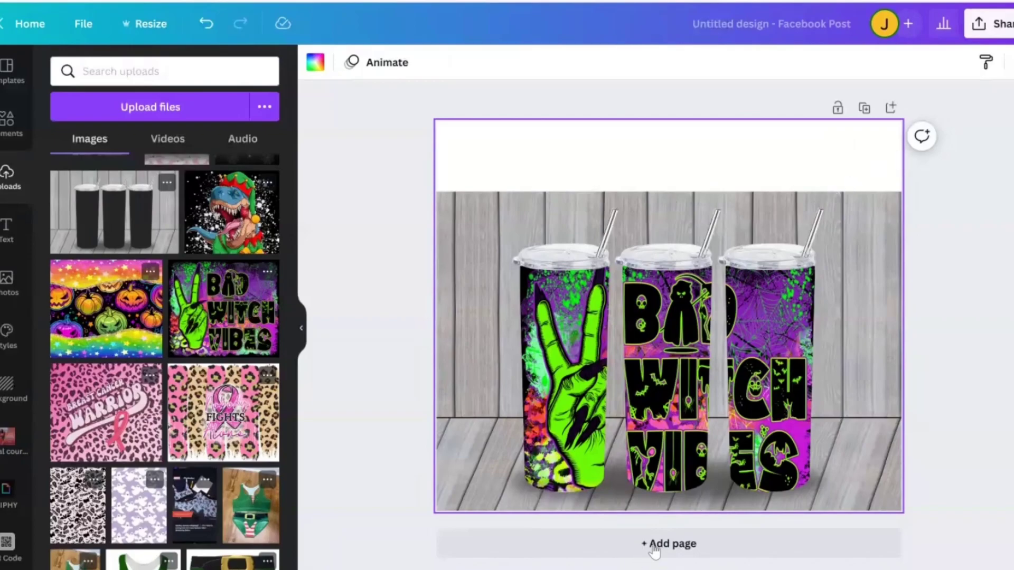
Download the design as a PNG with a transparent background.
left_click(1003, 36)
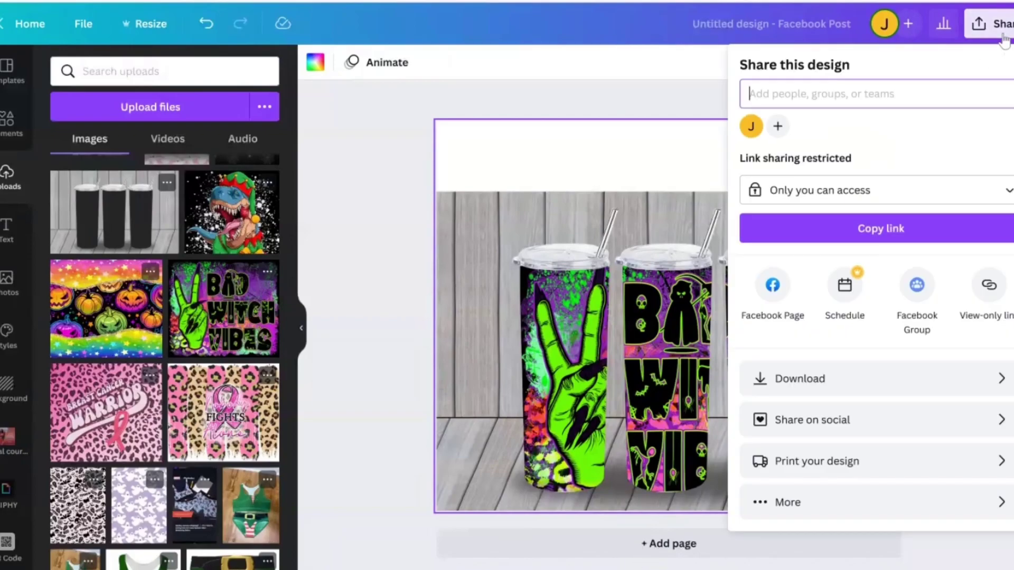
left_click(801, 389)
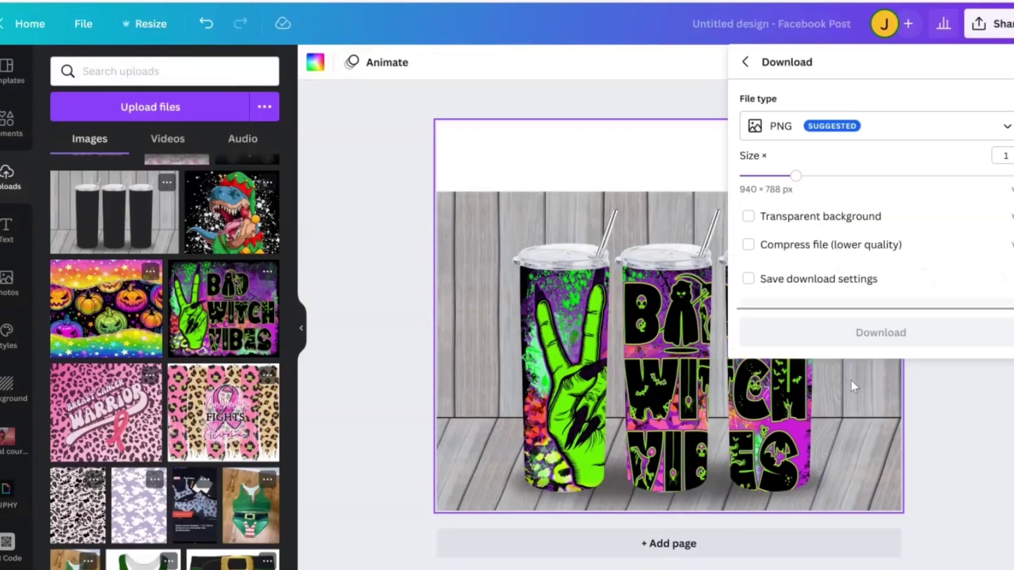
left_click(749, 219)
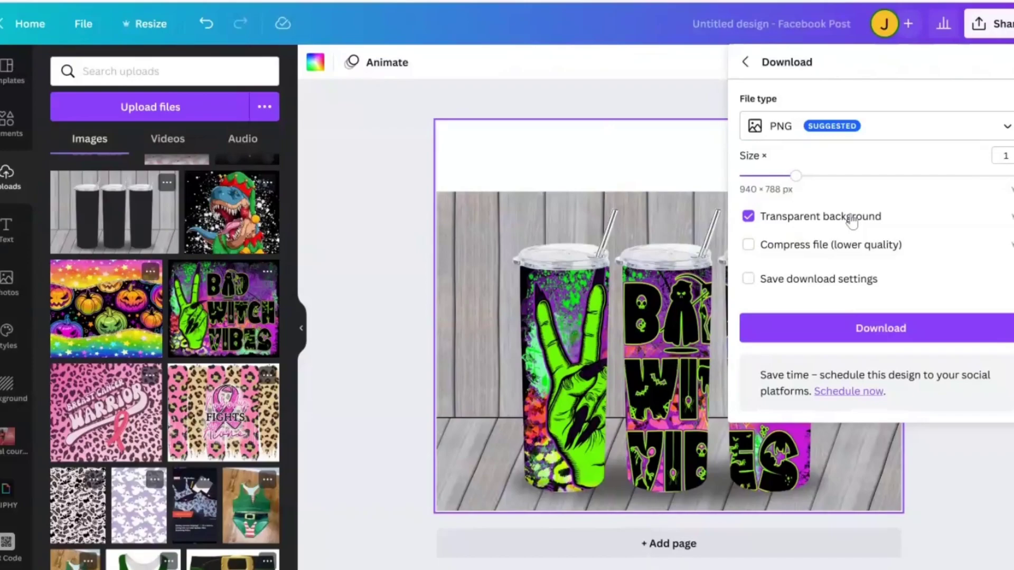
left_click(919, 329)
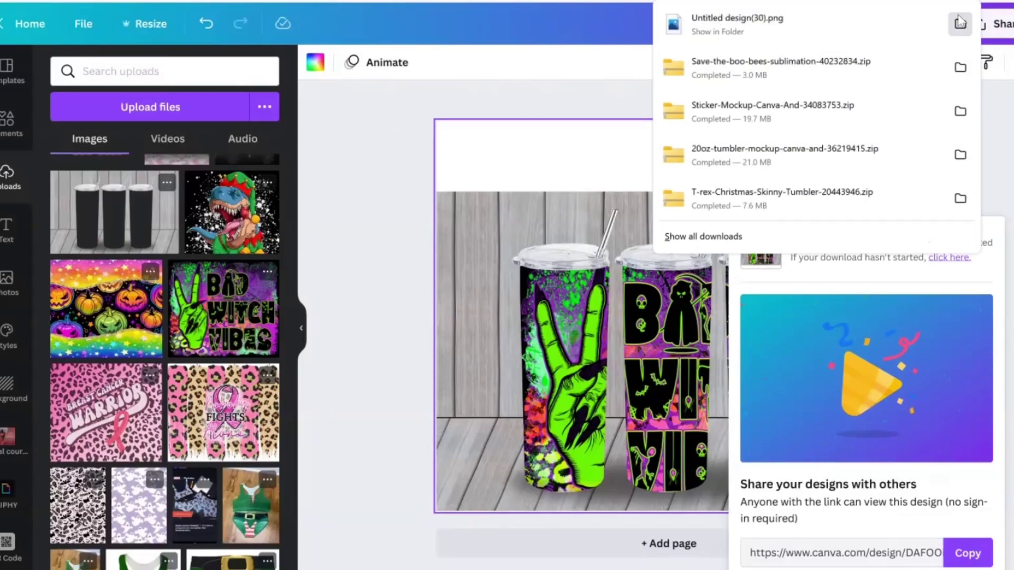
Open Untitled design(30).png from the Downloads folder to preview the finished tumbler mockup.
left_click(960, 23)
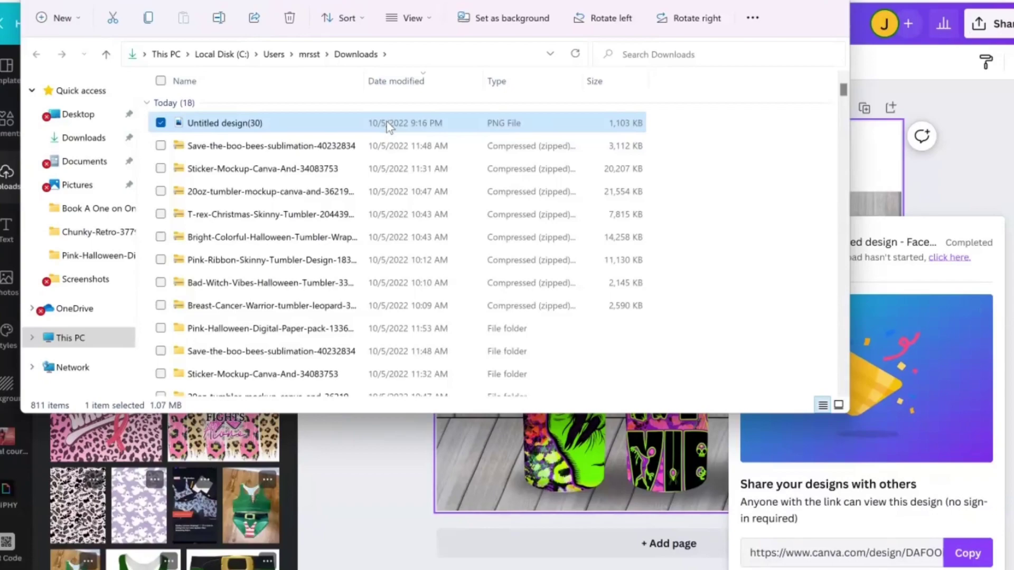
double_click(432, 123)
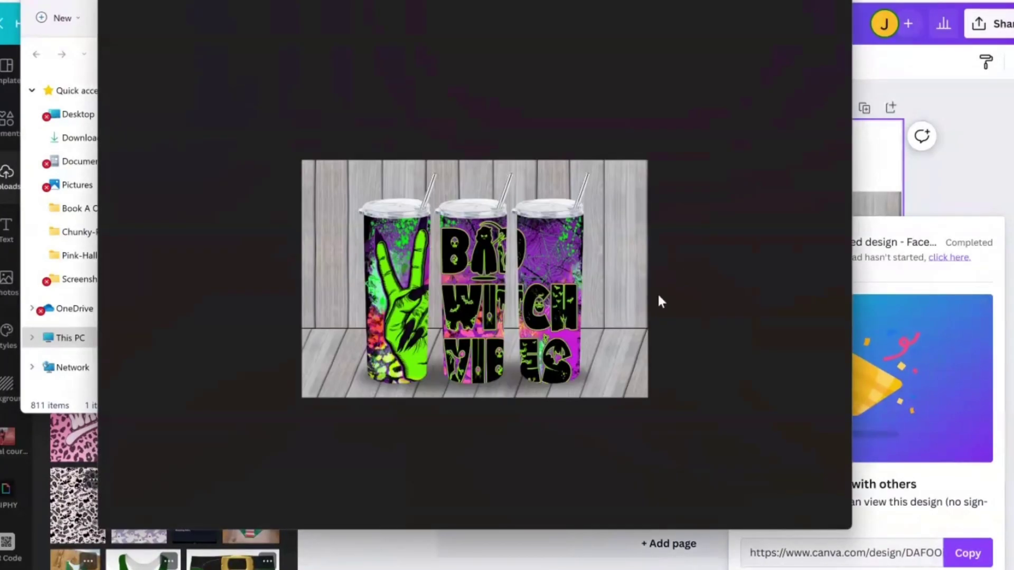